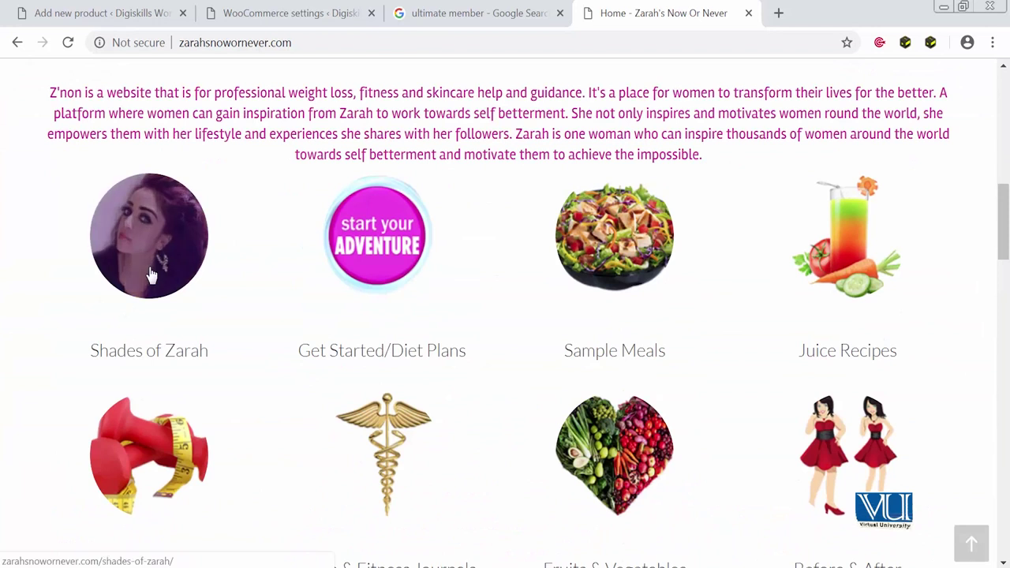
# - Look through the Now Or Never site's home page, including its content categories, member testimonials and blog section
pyautogui.scroll(-7, 458, 248)
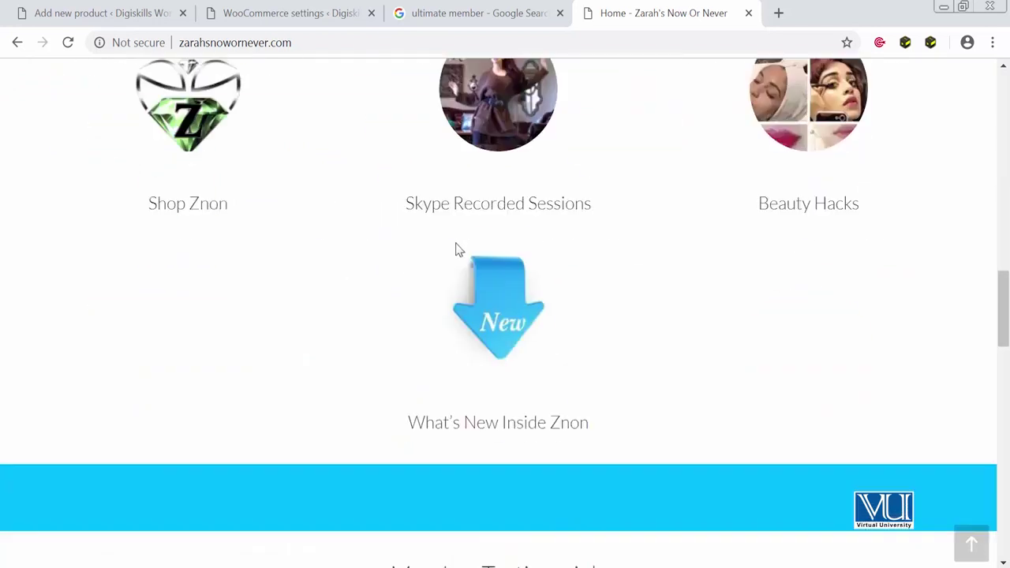
pyautogui.scroll(-15, 457, 250)
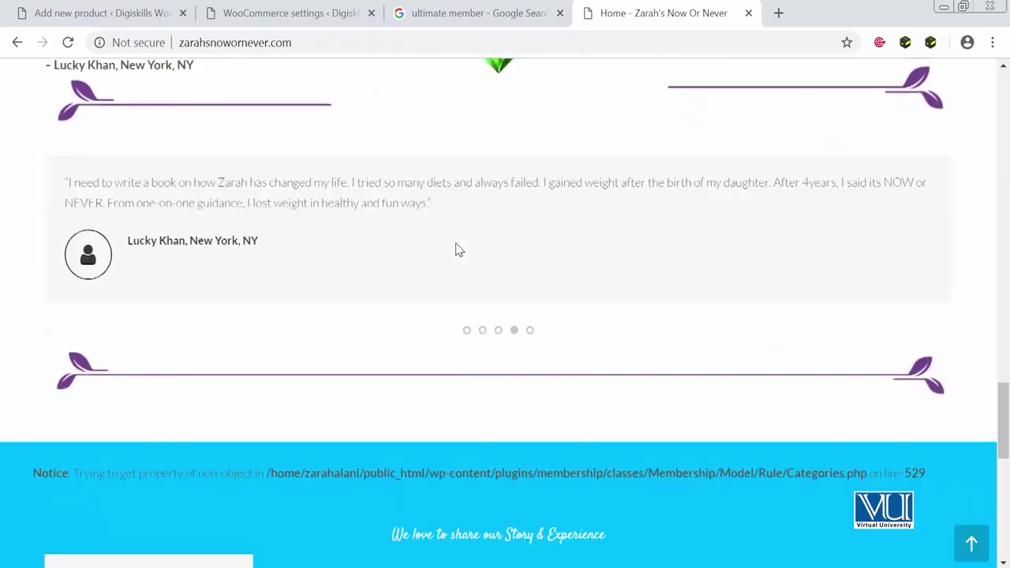
pyautogui.scroll(-2, 455, 249)
pyautogui.scroll(20, 456, 244)
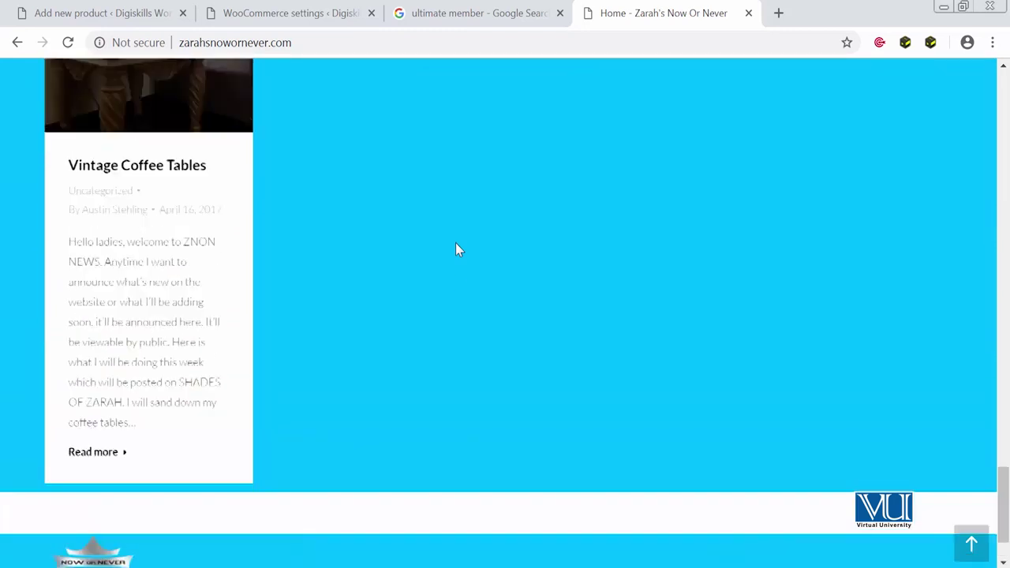
pyautogui.scroll(5, 456, 248)
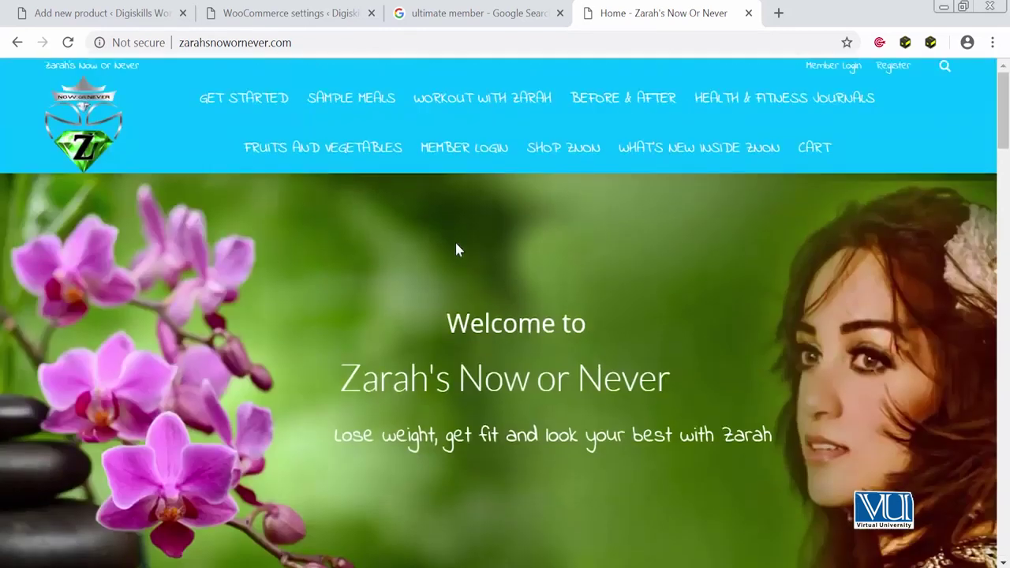
# - Examine the site's Register page with its subscription section, and open its member login page
pyautogui.click(893, 66)
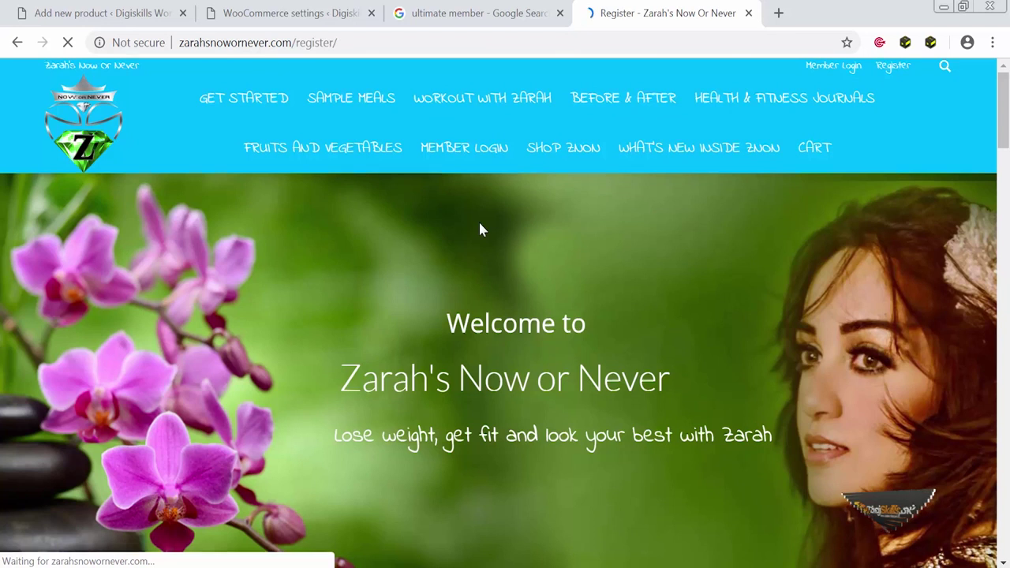
pyautogui.scroll(-4, 479, 228)
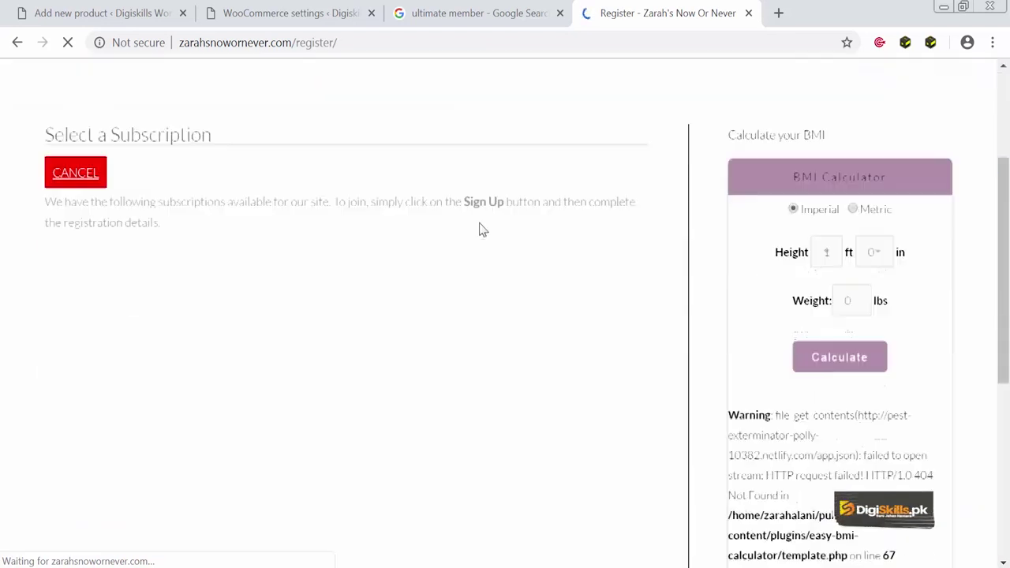
pyautogui.scroll(2, 478, 225)
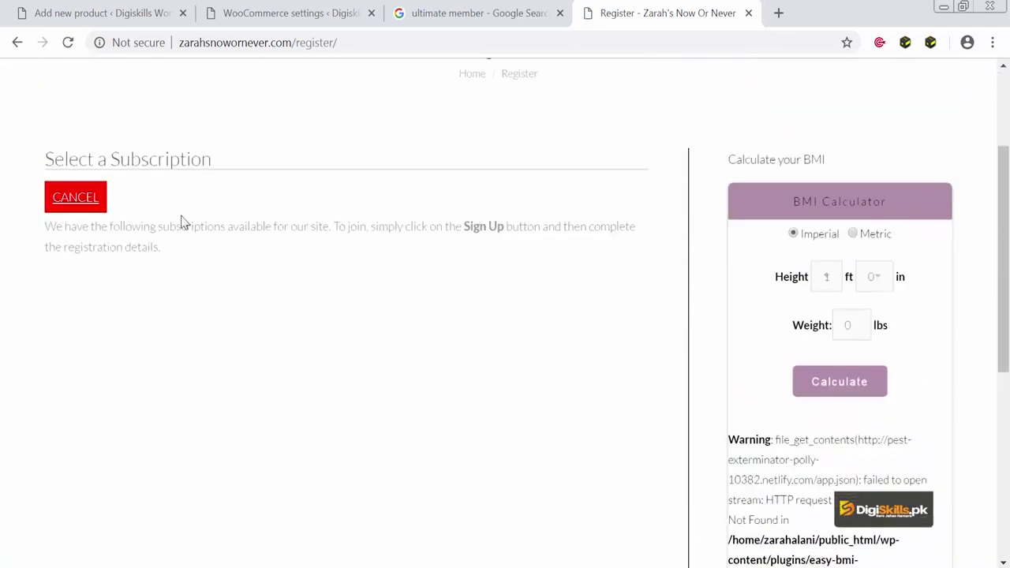
pyautogui.scroll(-5, 407, 434)
pyautogui.scroll(4, 407, 433)
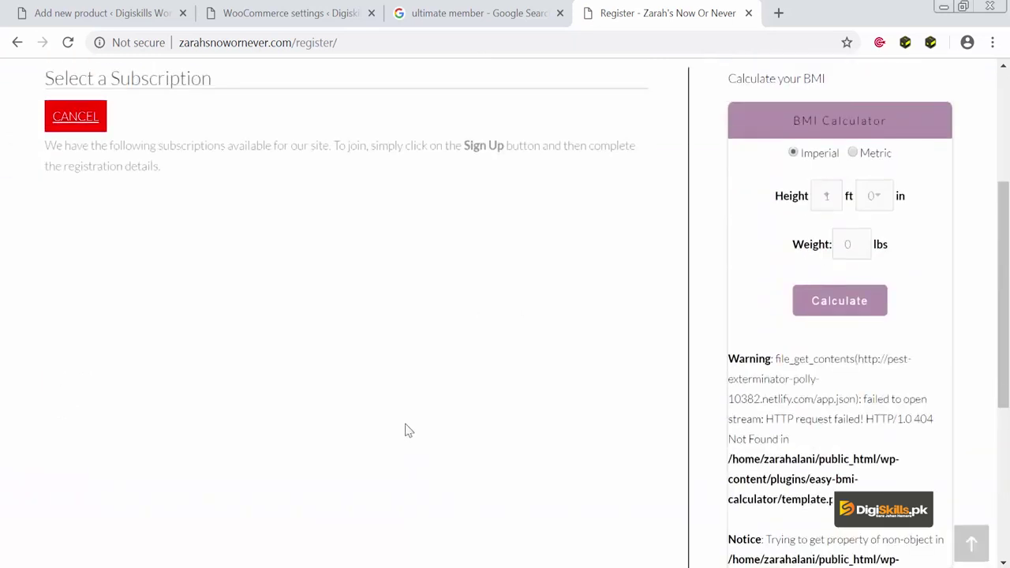
pyautogui.scroll(3, 397, 311)
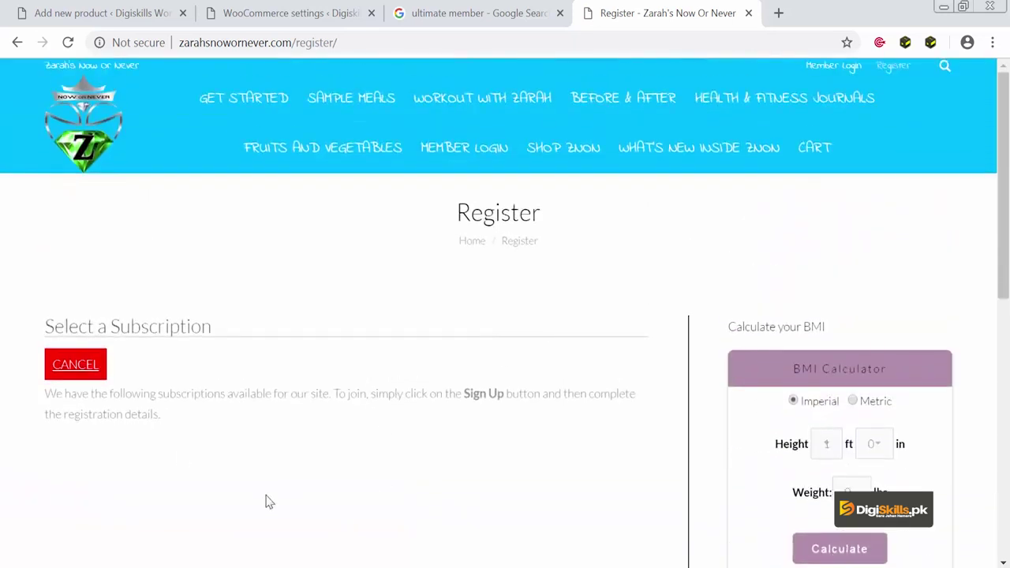
pyautogui.scroll(-3, 266, 474)
pyautogui.scroll(3, 266, 473)
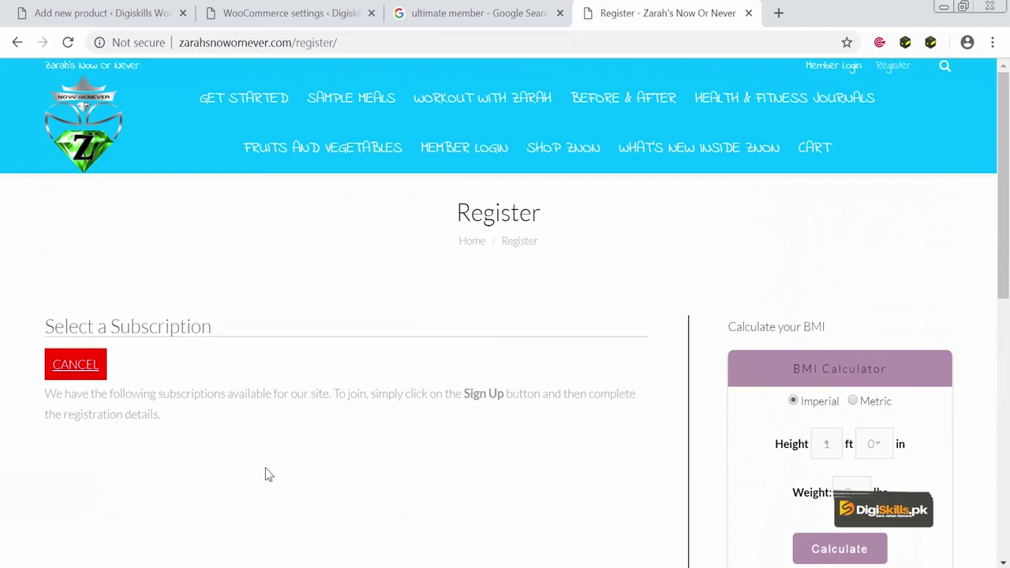
pyautogui.click(463, 146)
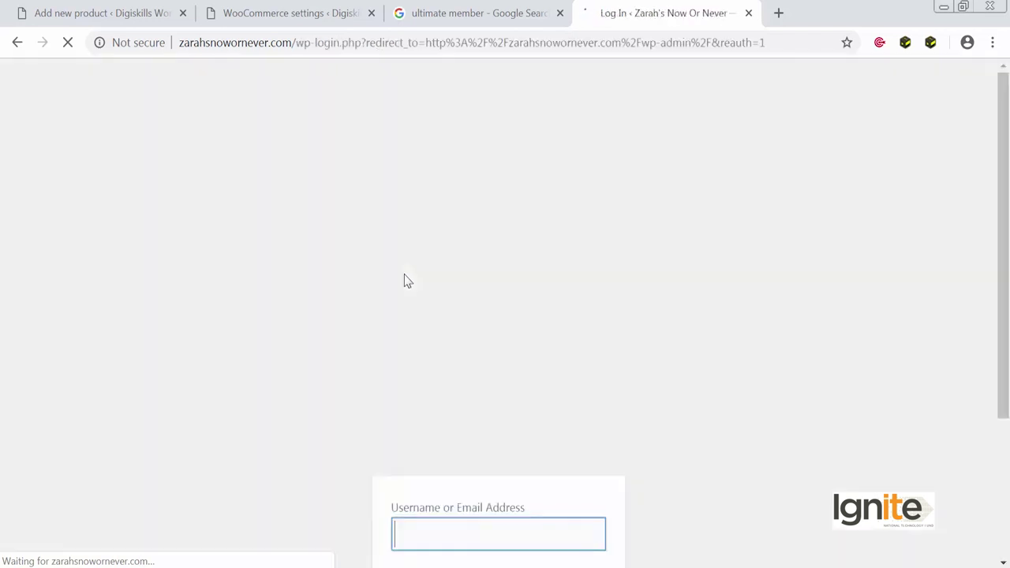
pyautogui.scroll(-3, 404, 281)
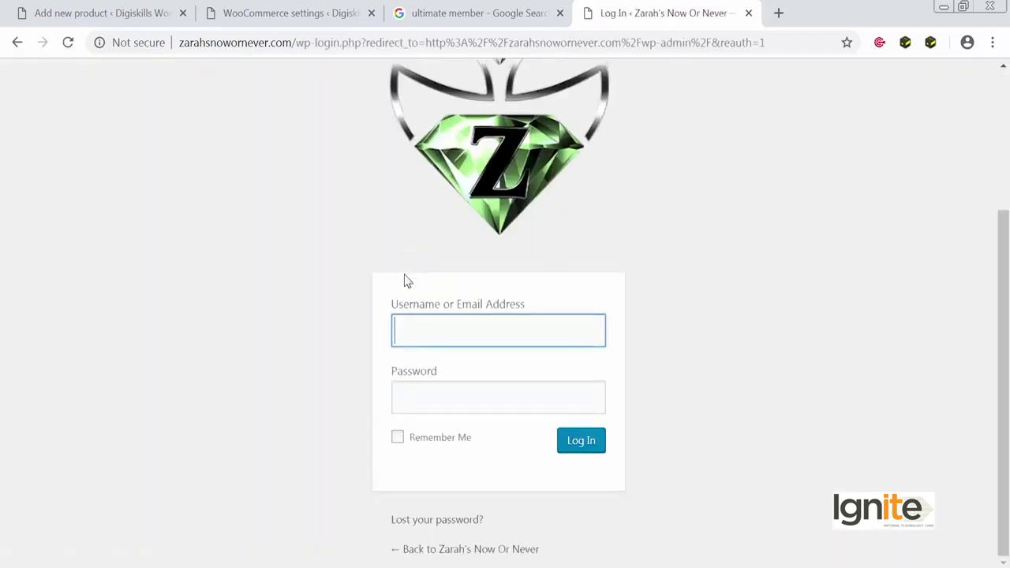
# - Search Google for "ultimate member" and open the plugin's page on WordPress.org
pyautogui.click(499, 47)
pyautogui.write('go')
pyautogui.press('Return')
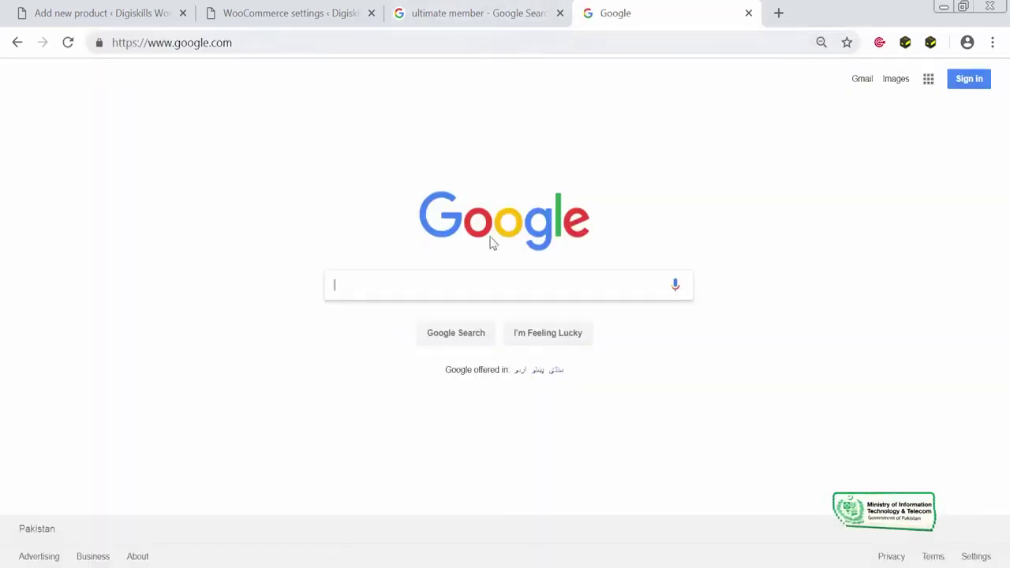
pyautogui.write('ultimate member')
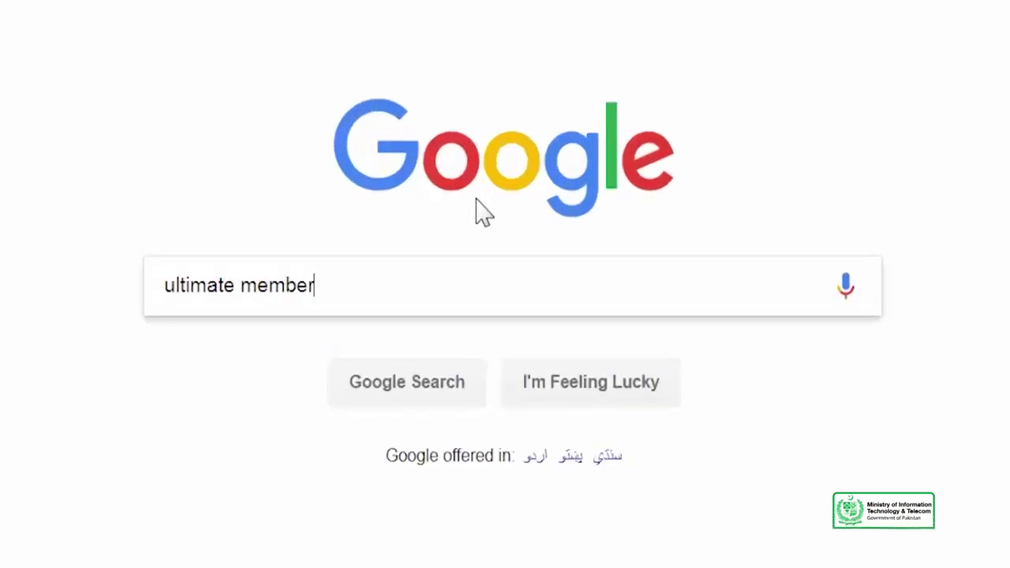
pyautogui.press('Return')
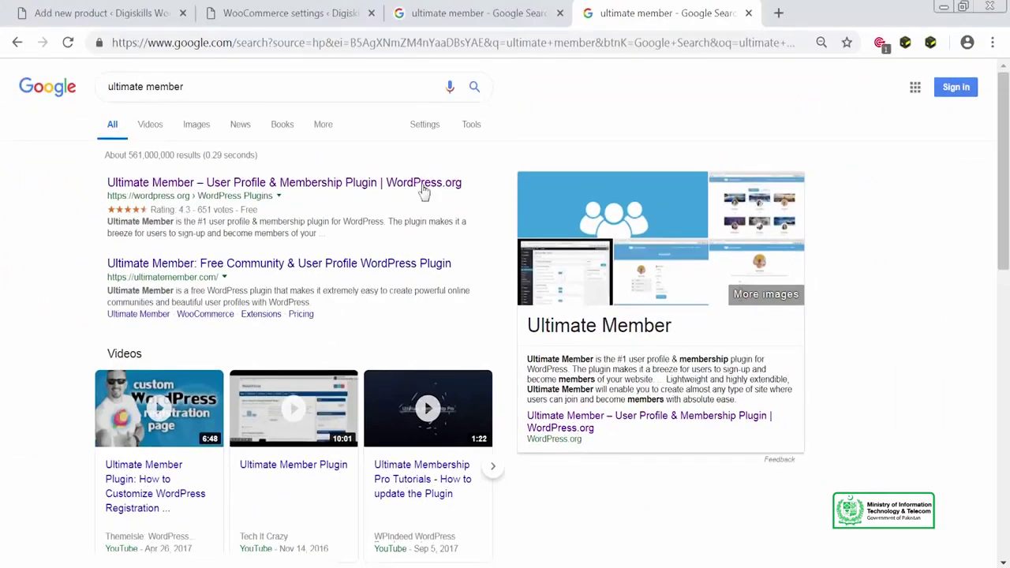
pyautogui.click(416, 185)
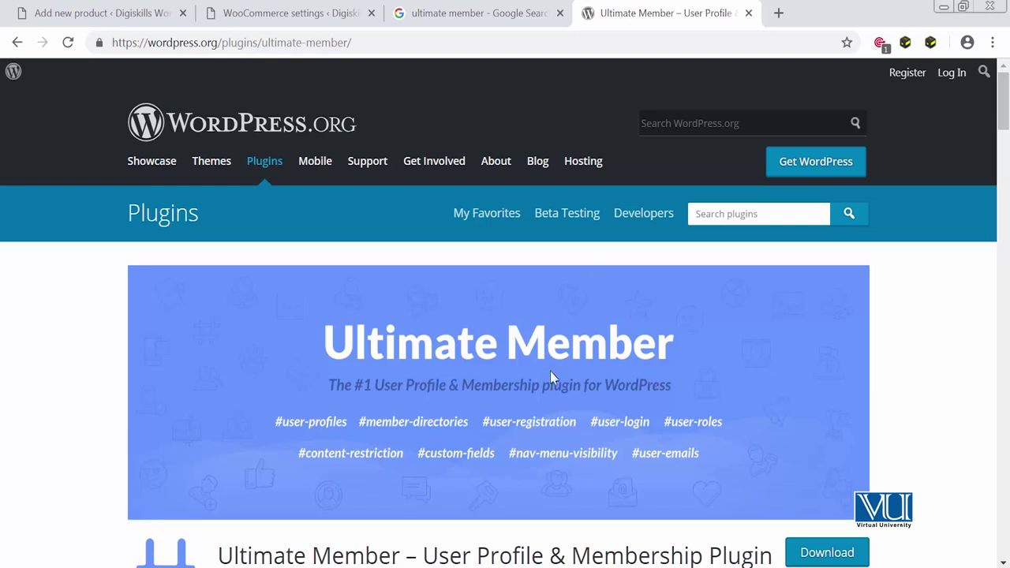
# - Read the Ultimate Member plugin's description, feature list and paid extensions on its WordPress.org page
pyautogui.scroll(-6, 537, 403)
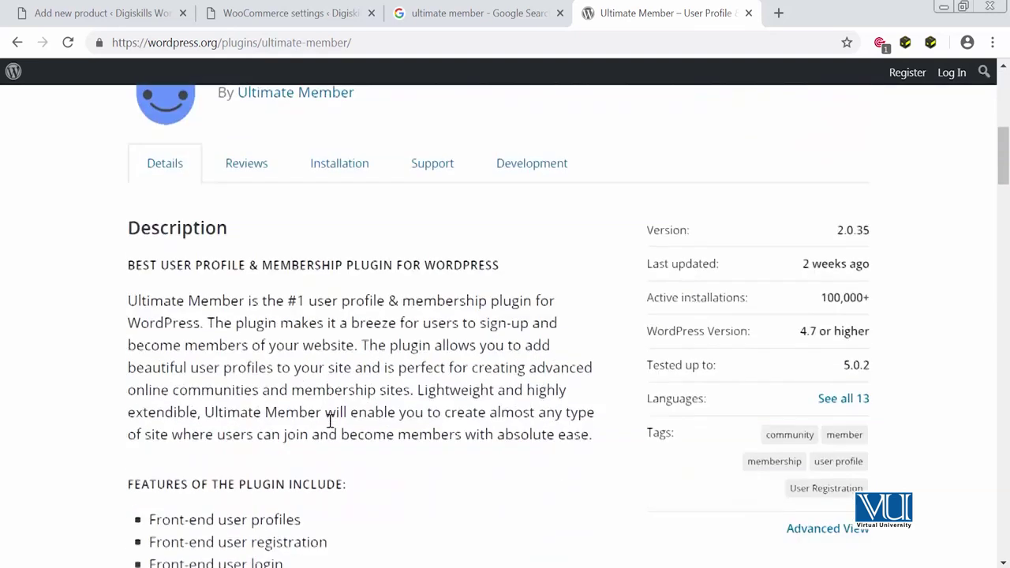
pyautogui.scroll(-2, 416, 367)
pyautogui.scroll(1, 417, 370)
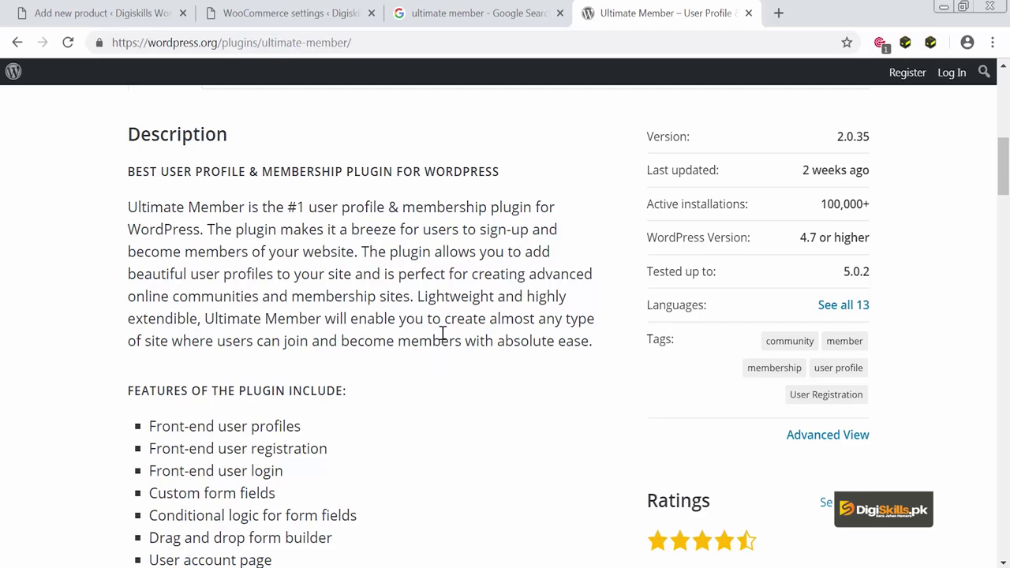
pyautogui.scroll(-3, 441, 333)
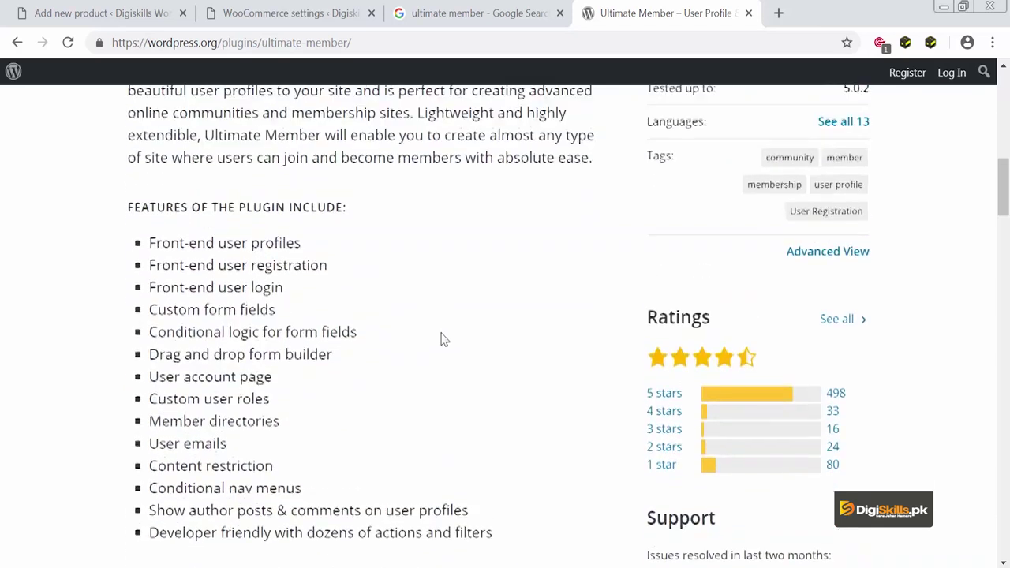
pyautogui.scroll(-3, 432, 376)
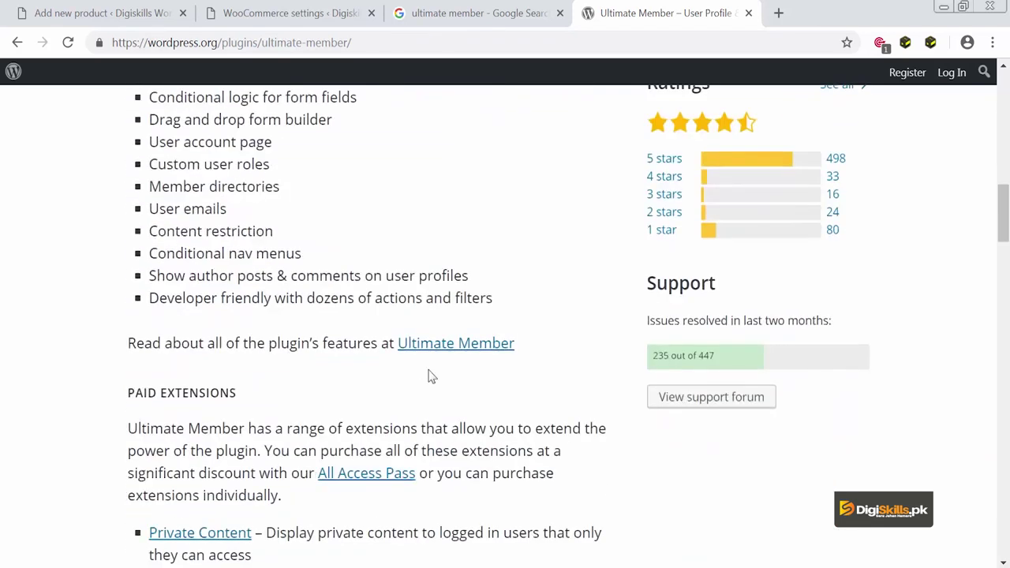
pyautogui.scroll(2, 431, 377)
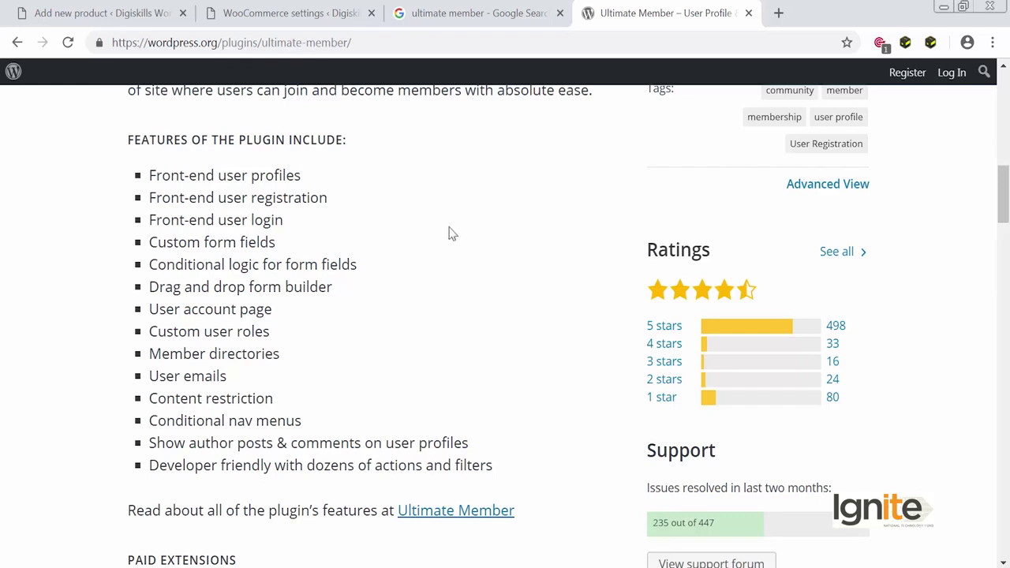
pyautogui.scroll(-4, 451, 232)
pyautogui.scroll(5, 451, 232)
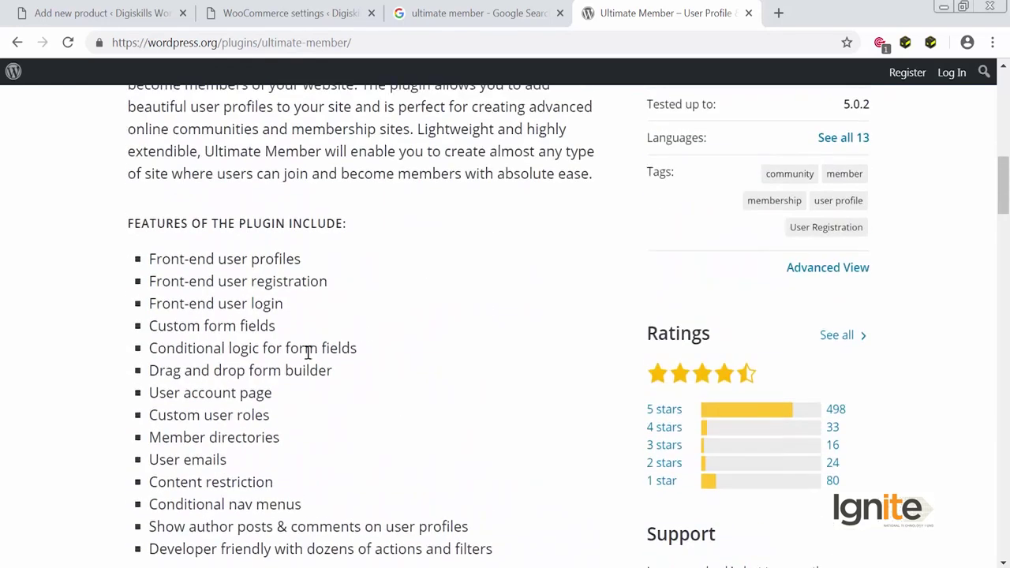
pyautogui.scroll(-10, 307, 353)
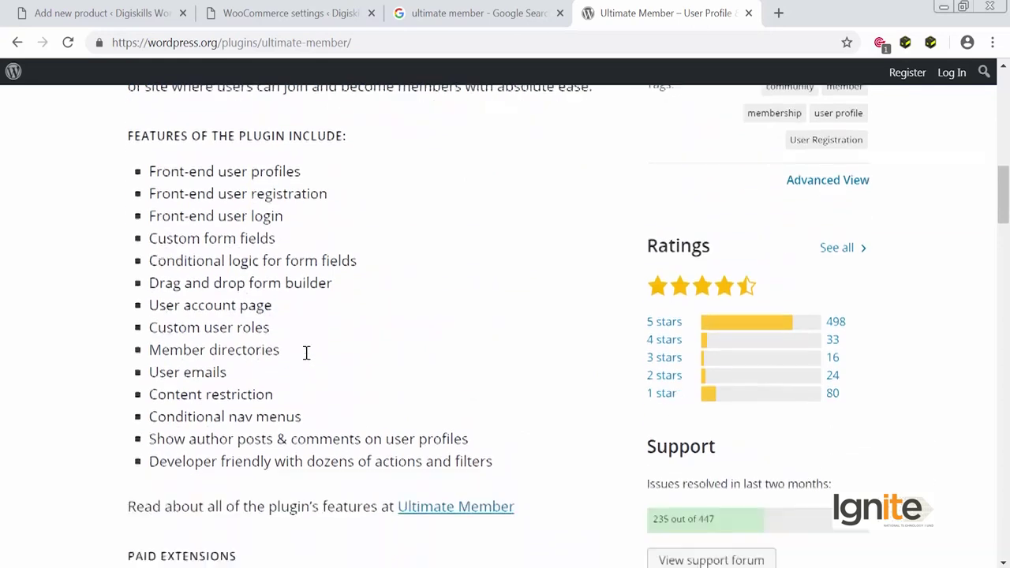
pyautogui.scroll(-5, 307, 353)
pyautogui.scroll(15, 307, 355)
pyautogui.scroll(5, 305, 353)
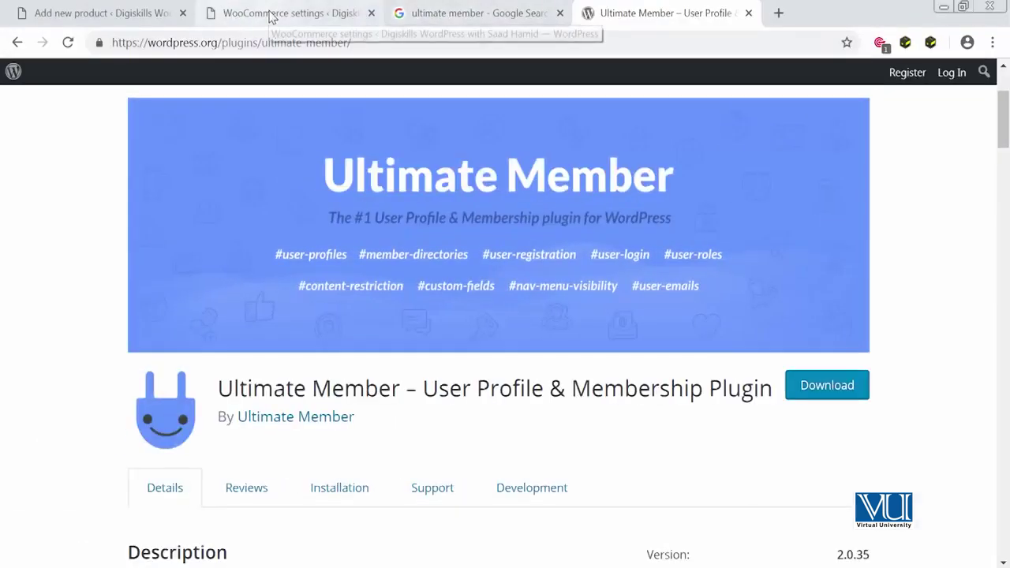
# - Return to the Digiskills WordPress admin and open the page for adding new plugins from the installed plugins list
pyautogui.click(270, 14)
pyautogui.click(294, 45)
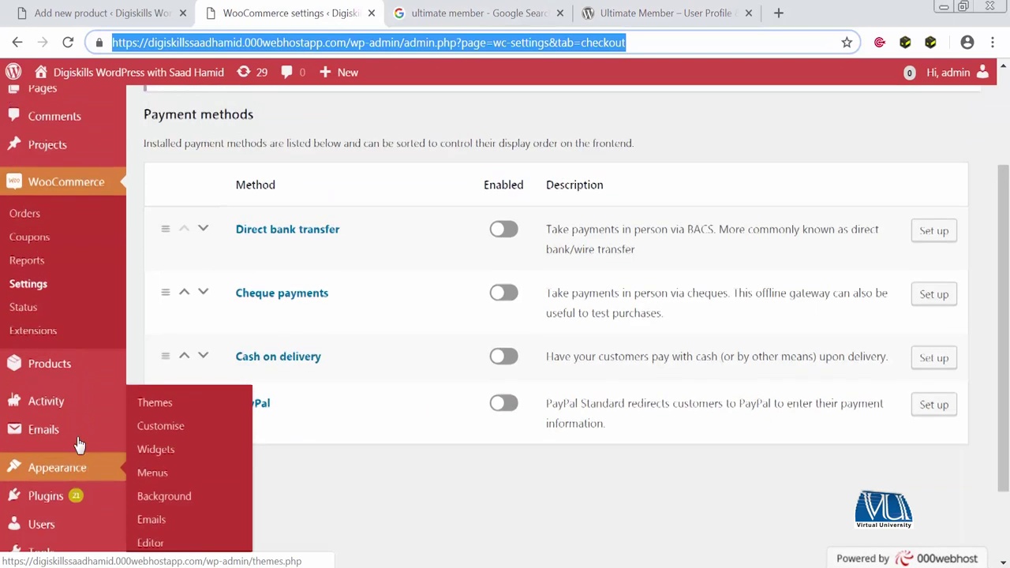
pyautogui.scroll(3, 79, 445)
pyautogui.scroll(-3, 79, 445)
pyautogui.moveTo(111, 391)
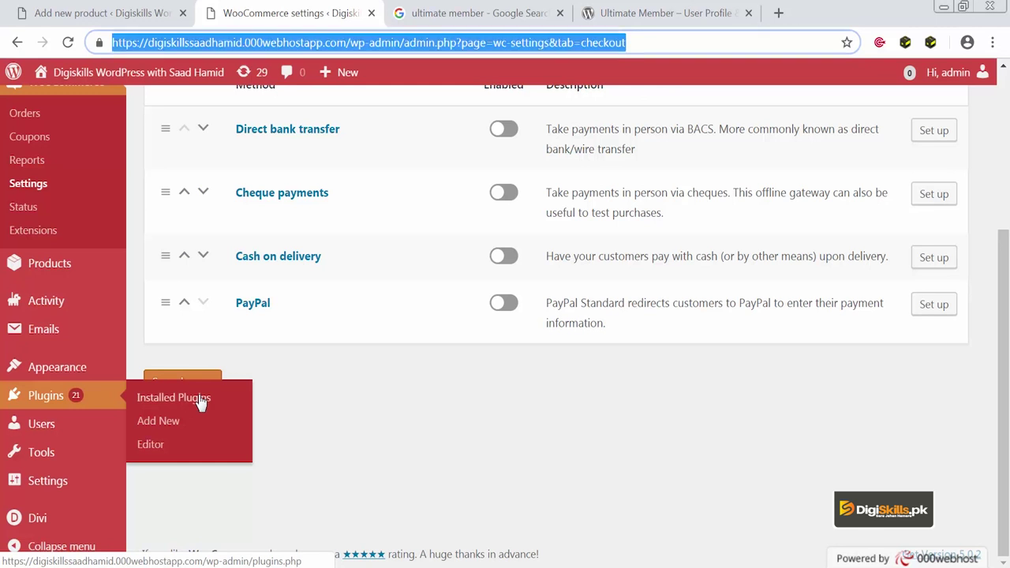
pyautogui.click(201, 398)
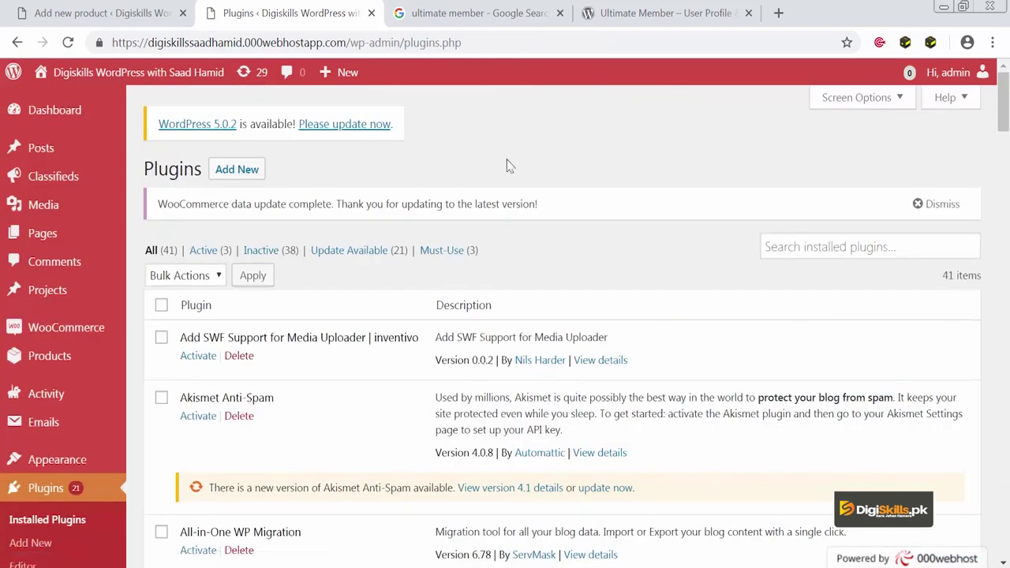
pyautogui.click(235, 170)
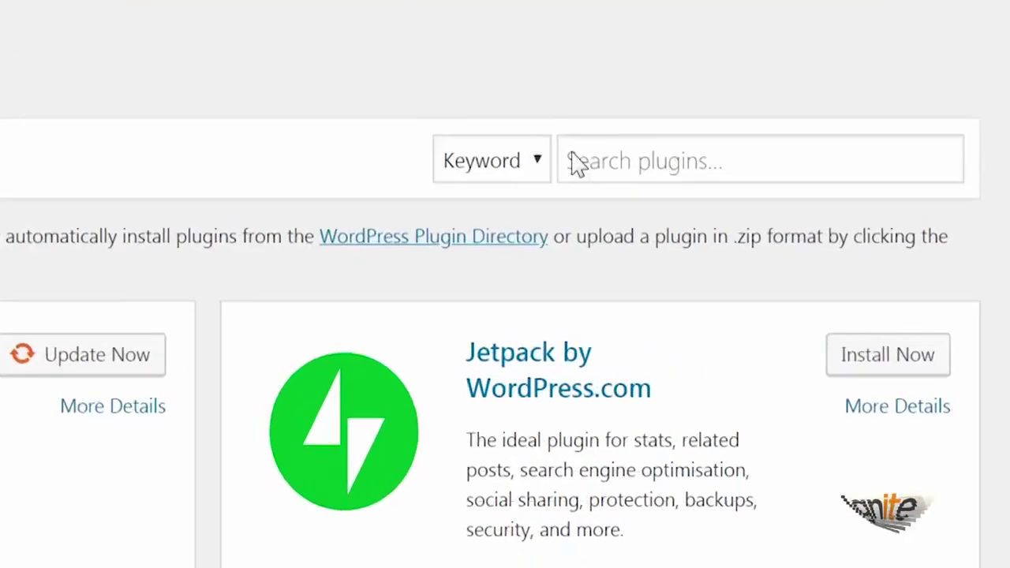
# - Find "ultimate member" in the plugin directory, then install and activate Ultimate Member – User Profile & Membership Plugin
pyautogui.click(762, 218)
pyautogui.write('ultimate me')
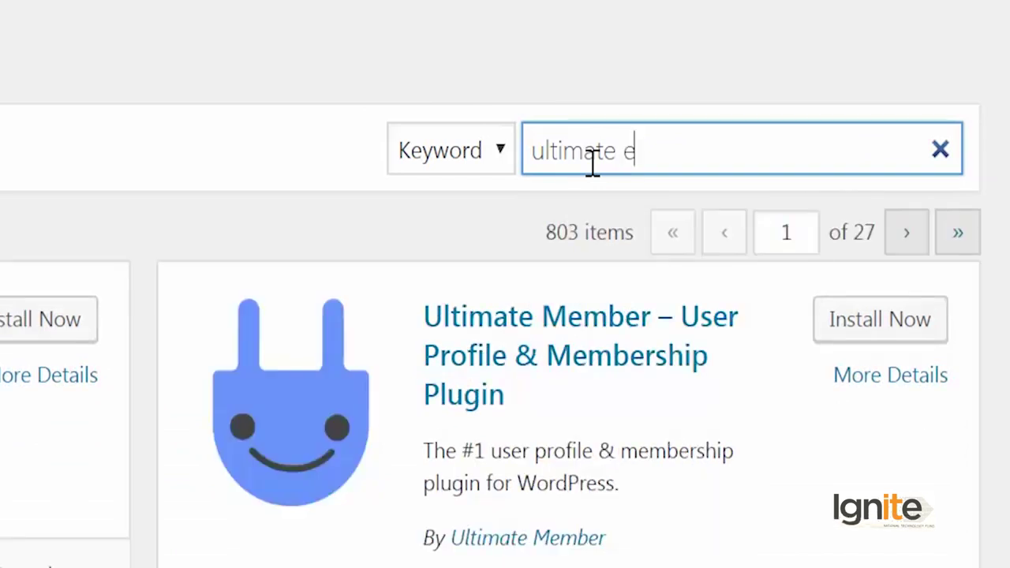
pyautogui.write('mber')
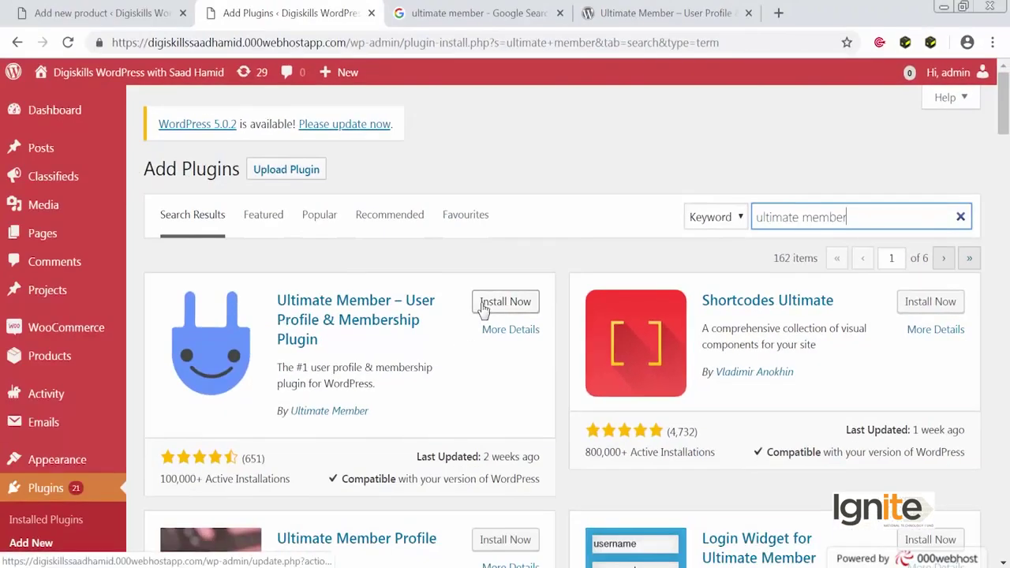
pyautogui.click(481, 305)
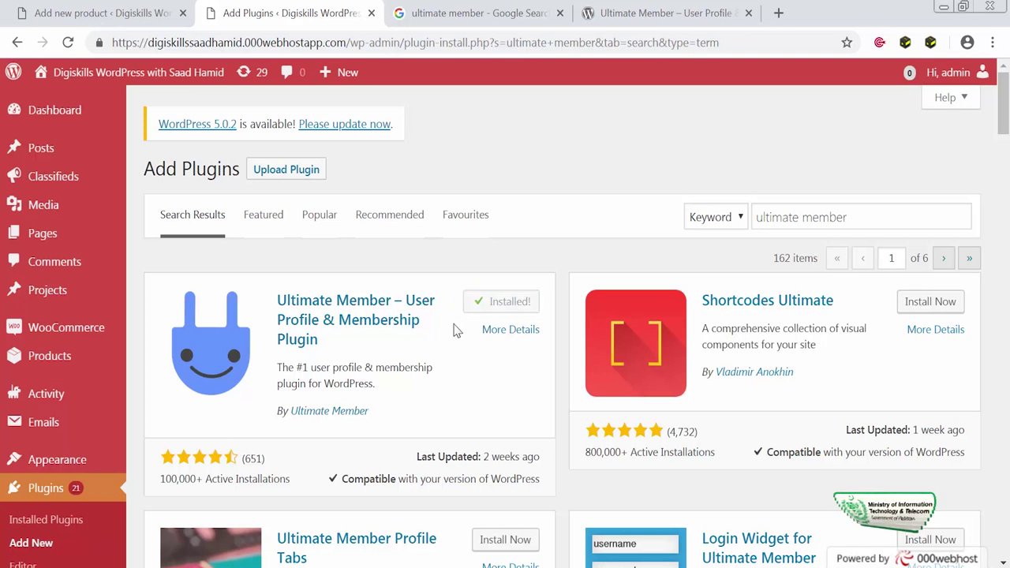
pyautogui.click(512, 302)
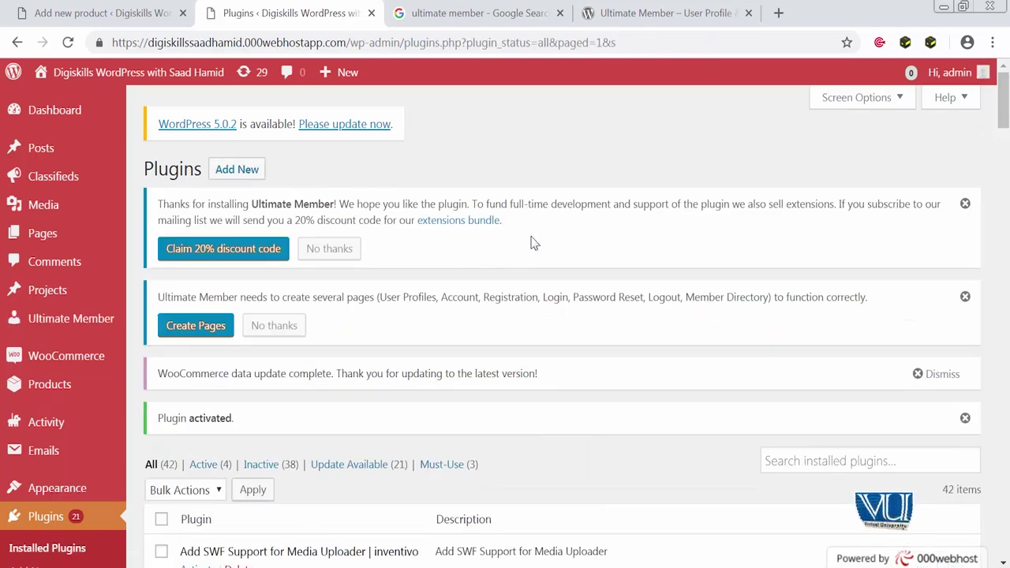
# - Dismiss the Ultimate Member discount notice and create the pages the plugin needs, checking their assignments in its General settings
pyautogui.click(964, 205)
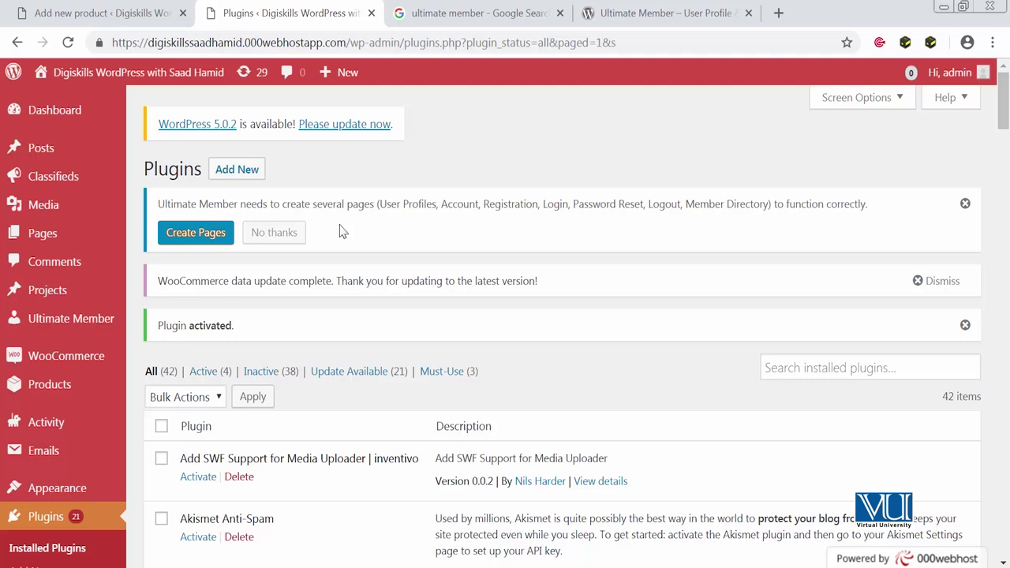
pyautogui.click(219, 229)
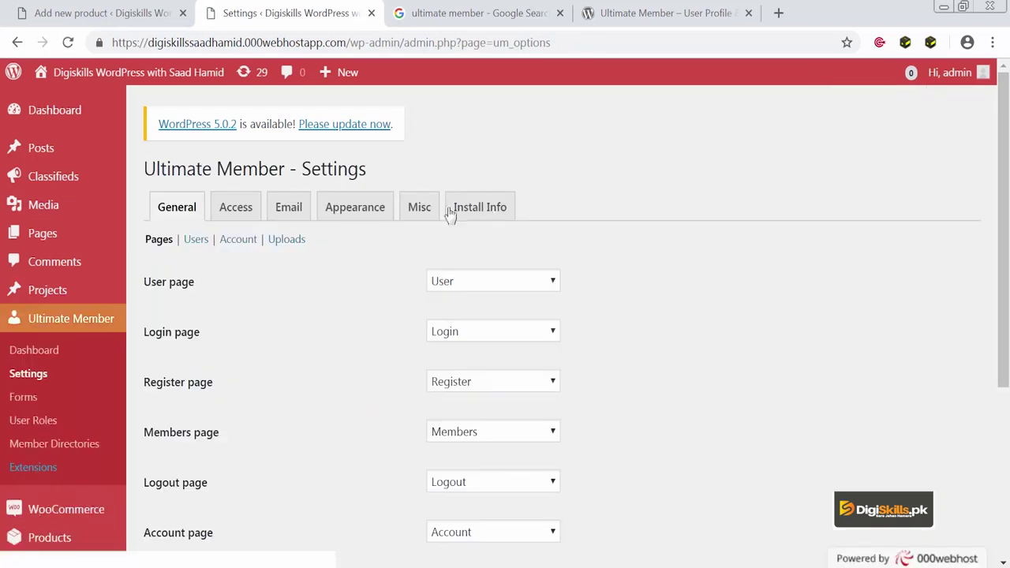
pyautogui.scroll(-4, 327, 413)
pyautogui.scroll(2, 328, 412)
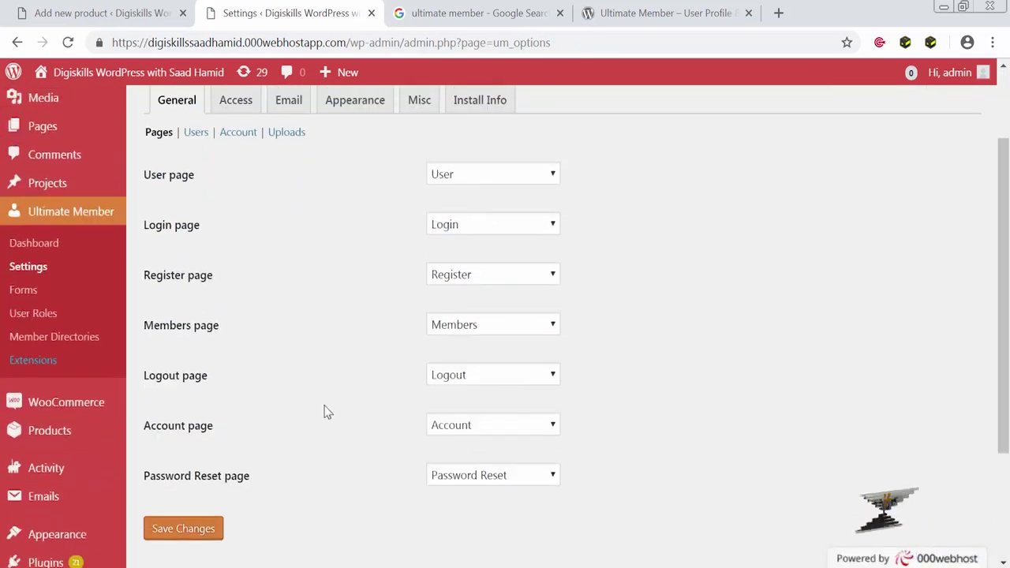
# - Review the Ultimate Member dashboard's users overview and maintenance sections, and view the plugin's Member Directories list
pyautogui.scroll(1, 326, 412)
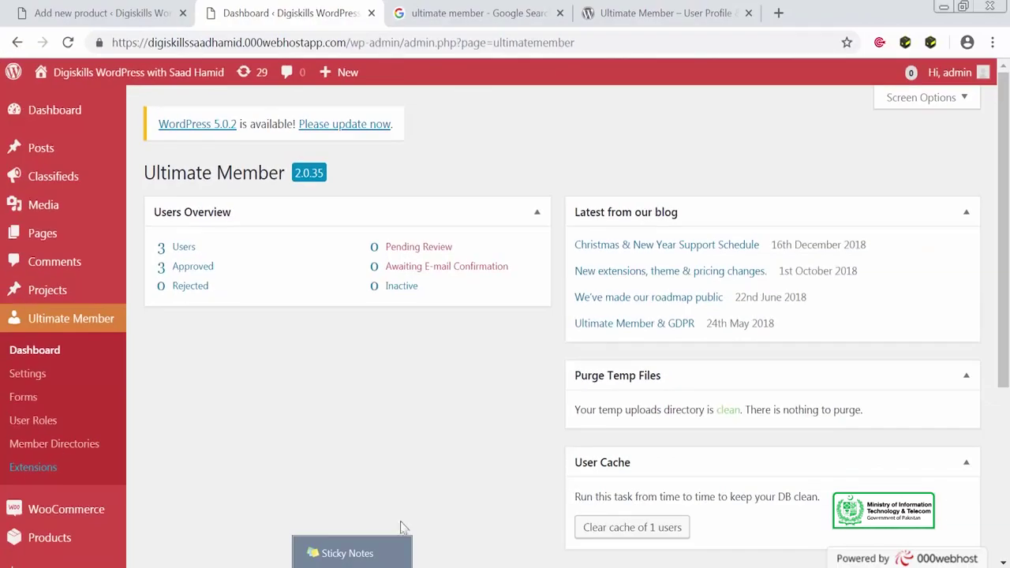
pyautogui.scroll(-2, 401, 511)
pyautogui.scroll(-1, 401, 511)
pyautogui.scroll(3, 401, 512)
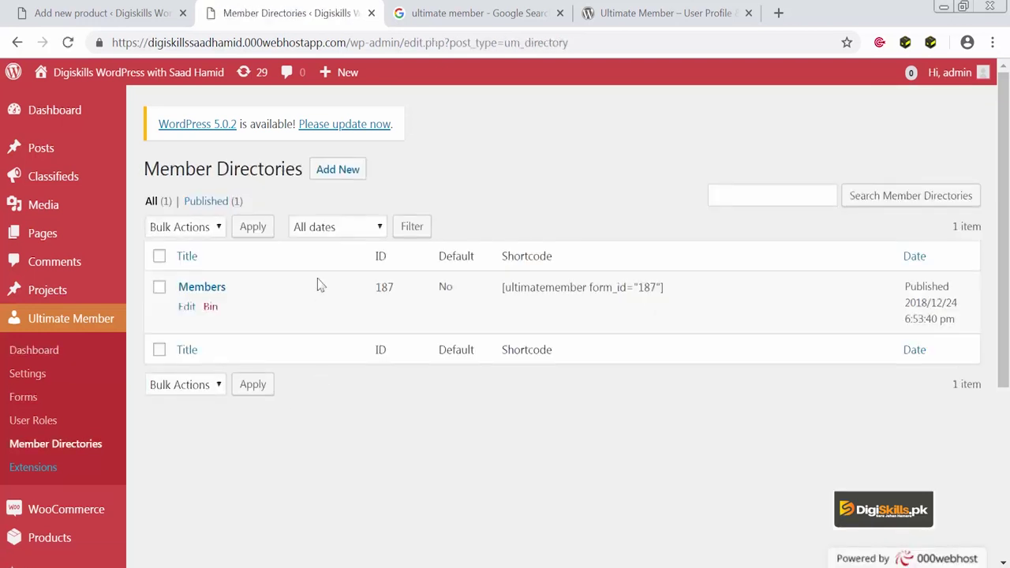
# - Open the Ultimate Member extensions page and browse the premium add-ons, from bbPress and Verified Users to Private Messages, Social Login and User Reviews
pyautogui.click(33, 468)
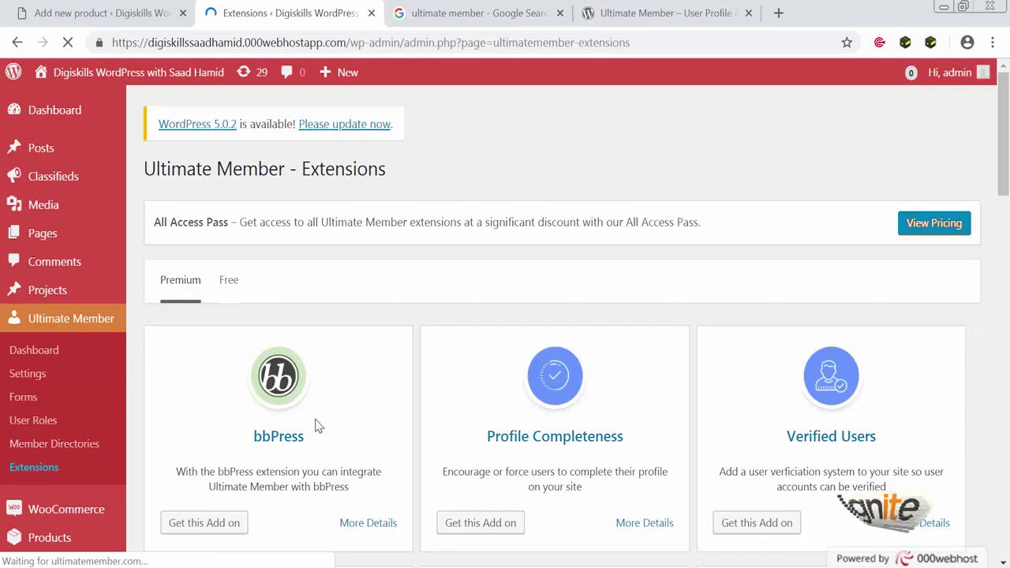
pyautogui.scroll(-8, 314, 426)
pyautogui.scroll(-5, 315, 426)
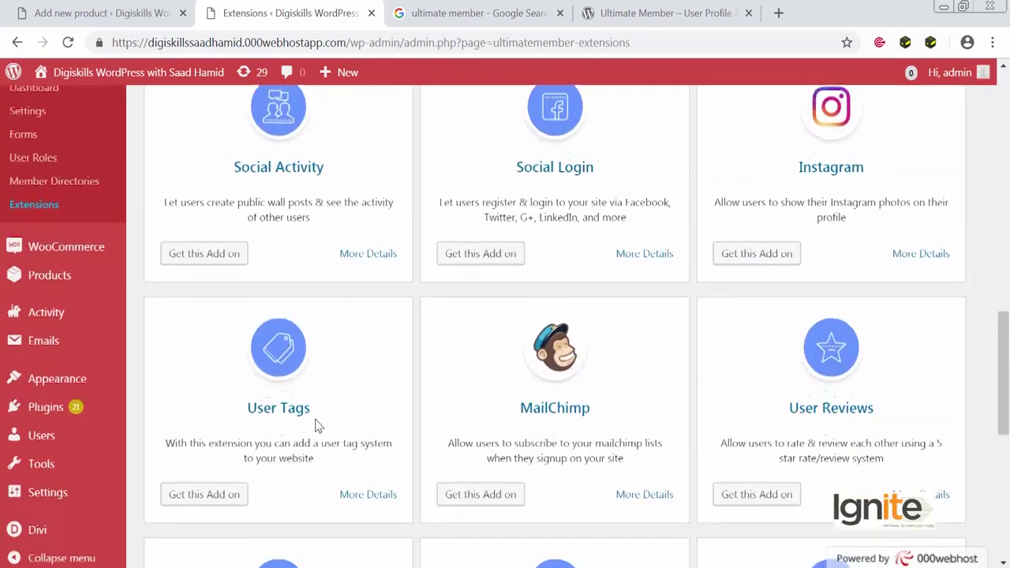
pyautogui.scroll(11, 315, 426)
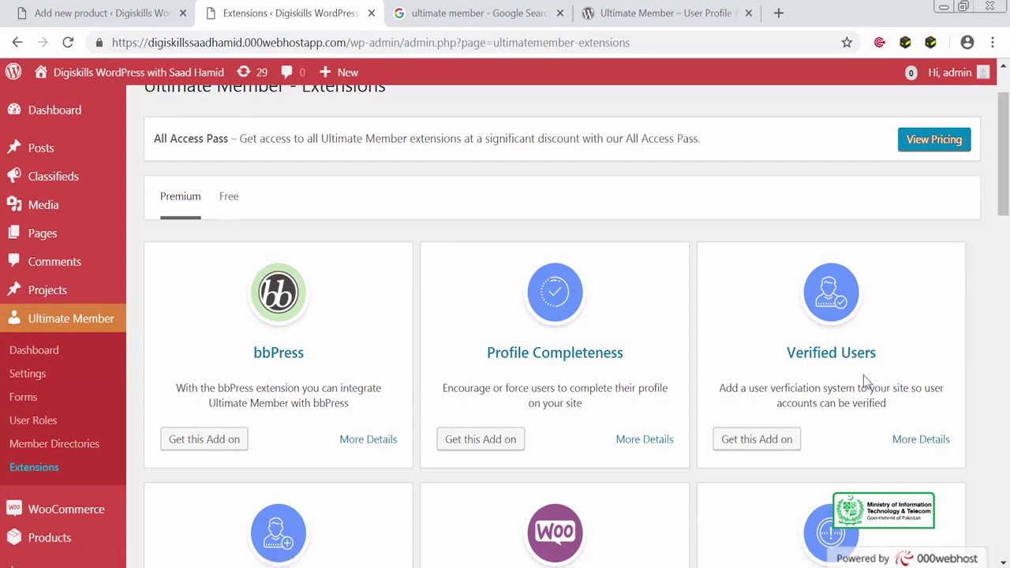
pyautogui.scroll(-4, 865, 381)
pyautogui.scroll(-4, 865, 382)
pyautogui.scroll(1, 865, 381)
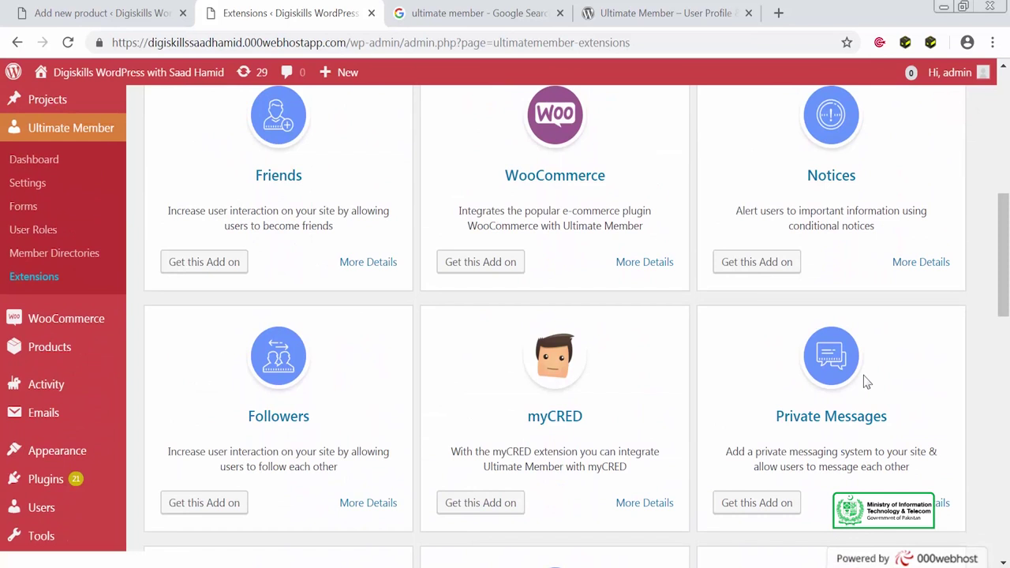
pyautogui.scroll(-1, 866, 381)
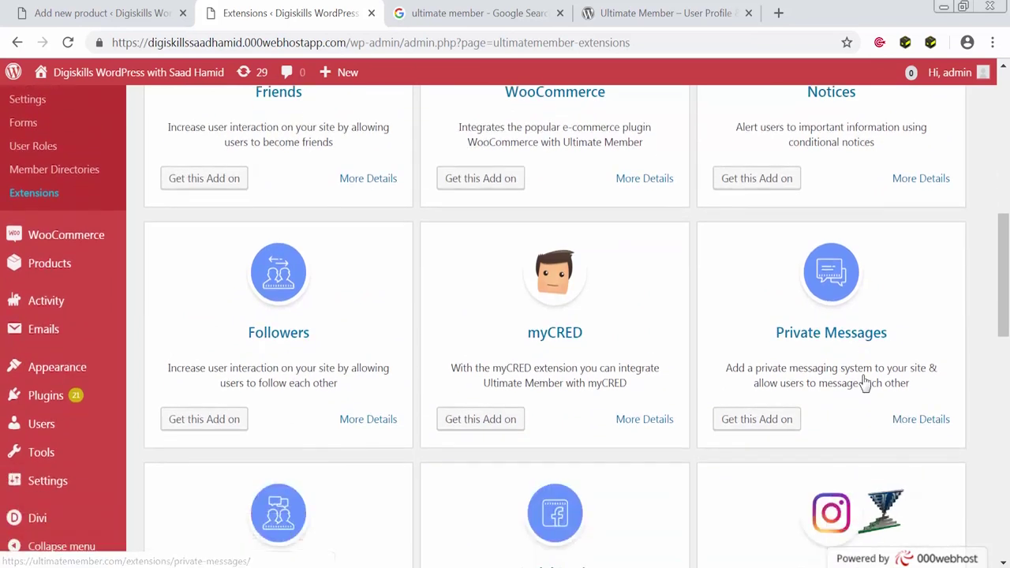
pyautogui.scroll(-4, 866, 381)
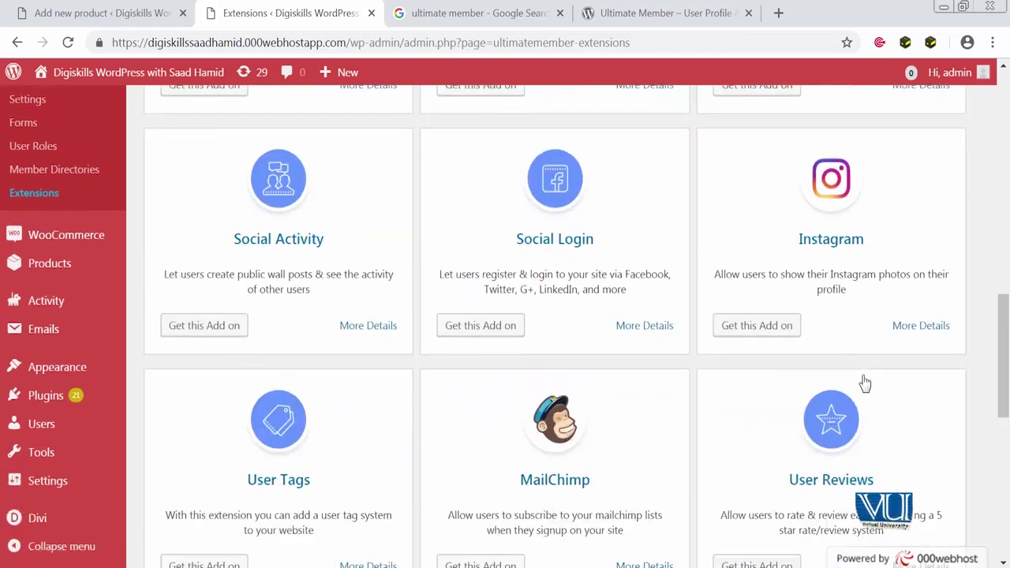
pyautogui.scroll(-2, 865, 383)
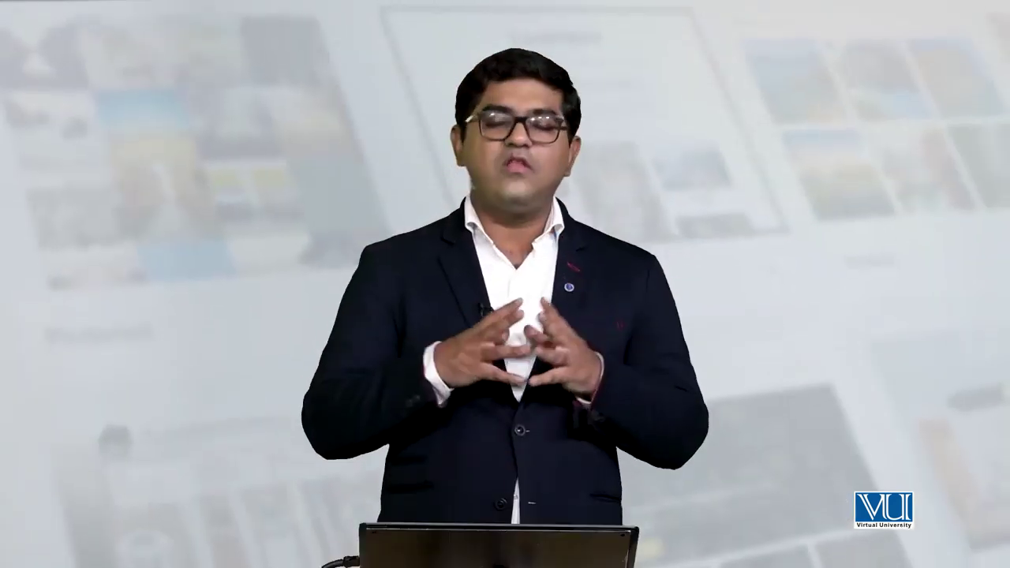